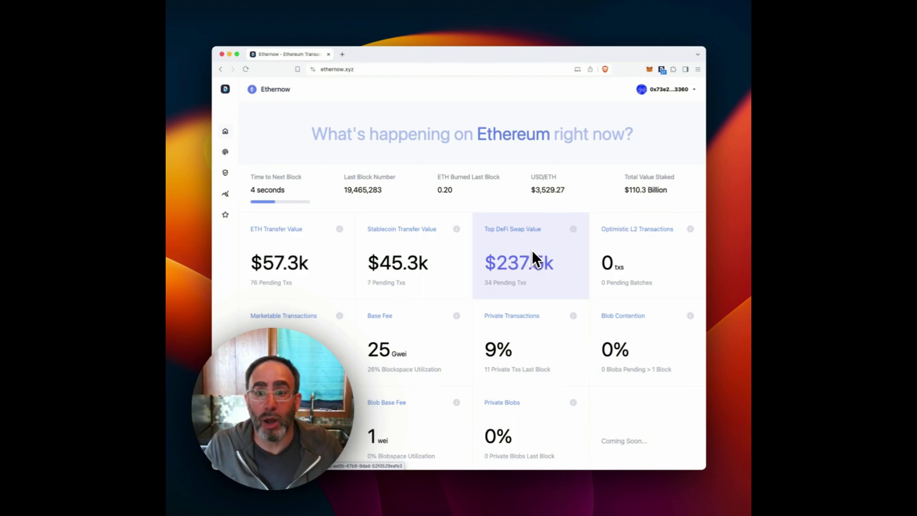
- Scroll through the Ethernow home dashboard to look over its cards
{"action": "mouse_move", "coordinate": [458, 231]}
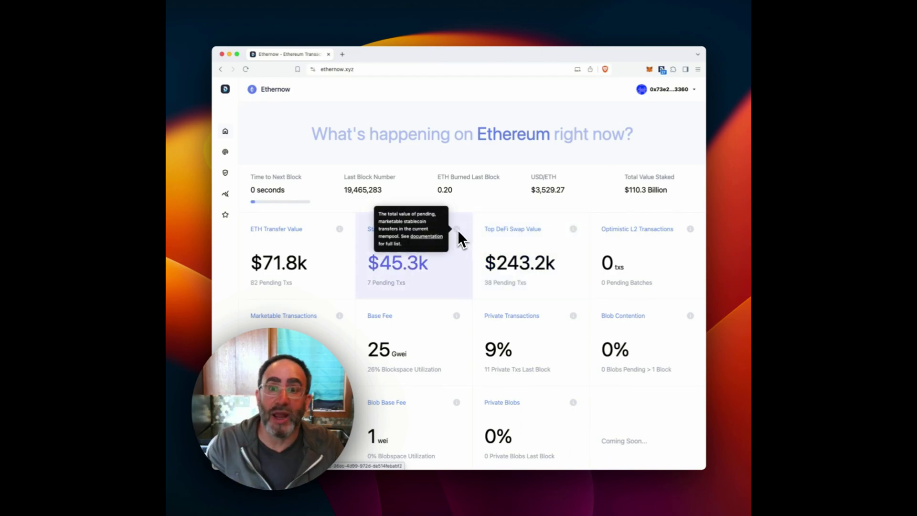
{"action": "scroll", "coordinate": [512, 248], "scroll_direction": "down", "scroll_amount": 2}
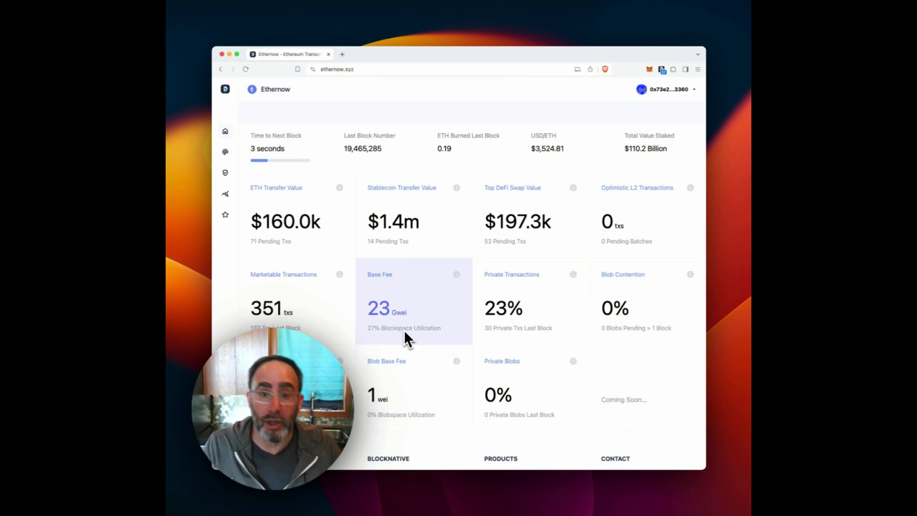
{"action": "scroll", "coordinate": [403, 329], "scroll_direction": "down", "scroll_amount": 2}
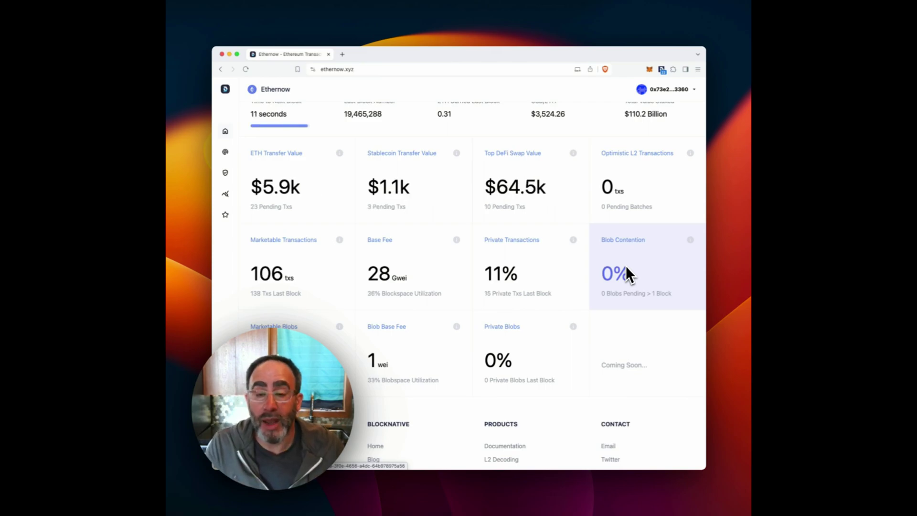
{"action": "scroll", "coordinate": [626, 267], "scroll_direction": "up", "scroll_amount": 3}
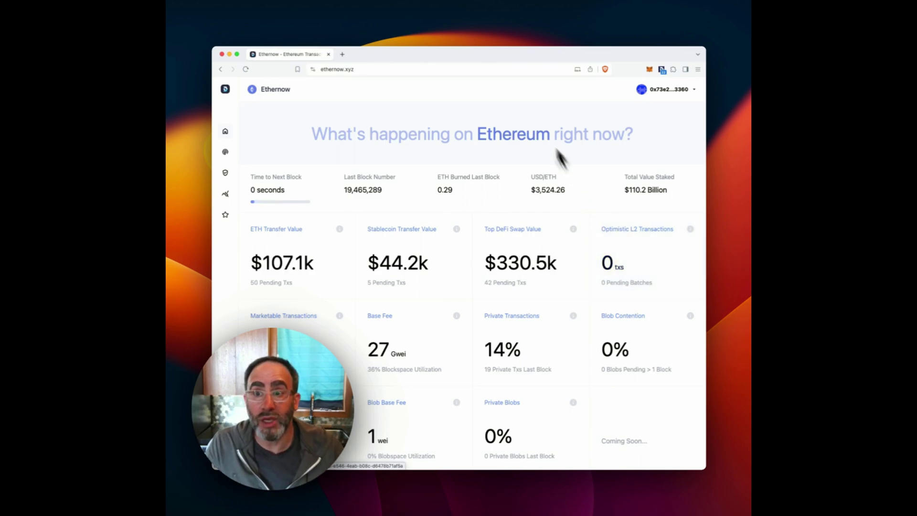
{"action": "mouse_move", "coordinate": [228, 156]}
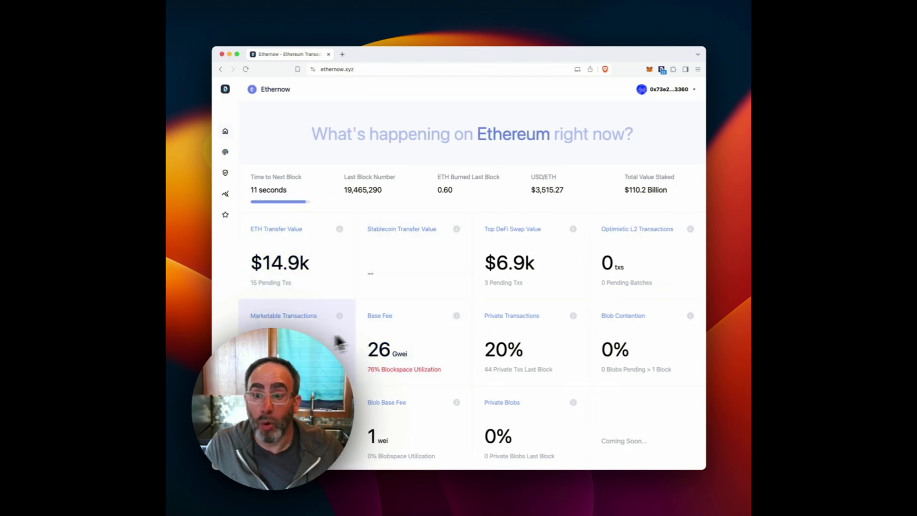
{"action": "scroll", "coordinate": [296, 239], "scroll_direction": "down", "scroll_amount": 5}
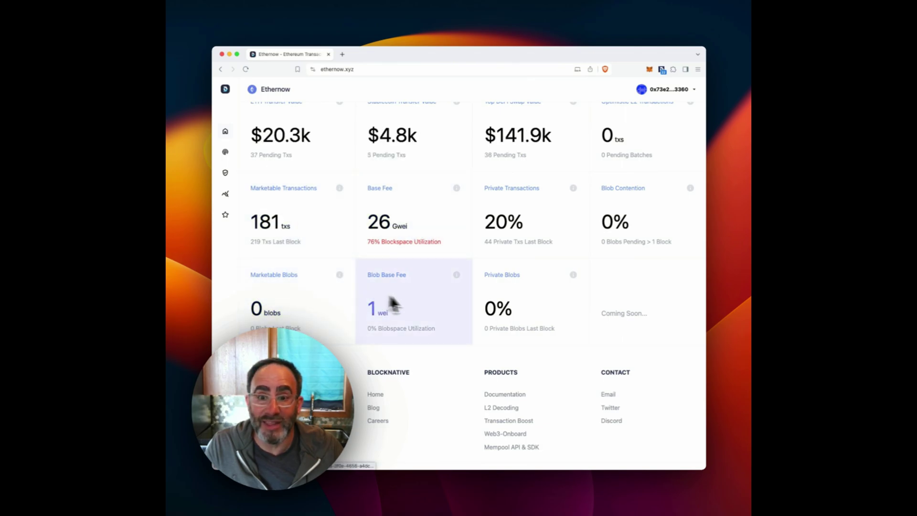
- Open the Marketable Blobs feed and expand its filter's Type section, with Type 3 checked
{"action": "left_click", "coordinate": [305, 309]}
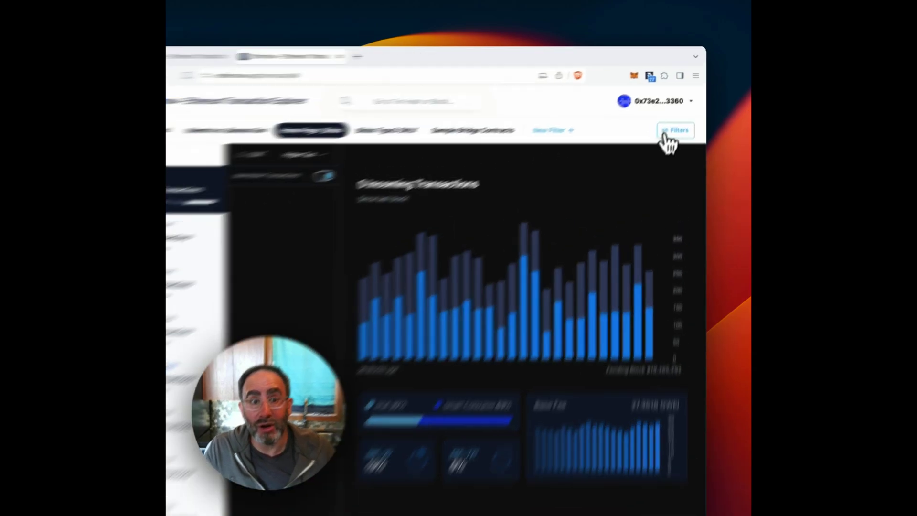
{"action": "left_click", "coordinate": [681, 112]}
{"action": "left_click", "coordinate": [475, 215]}
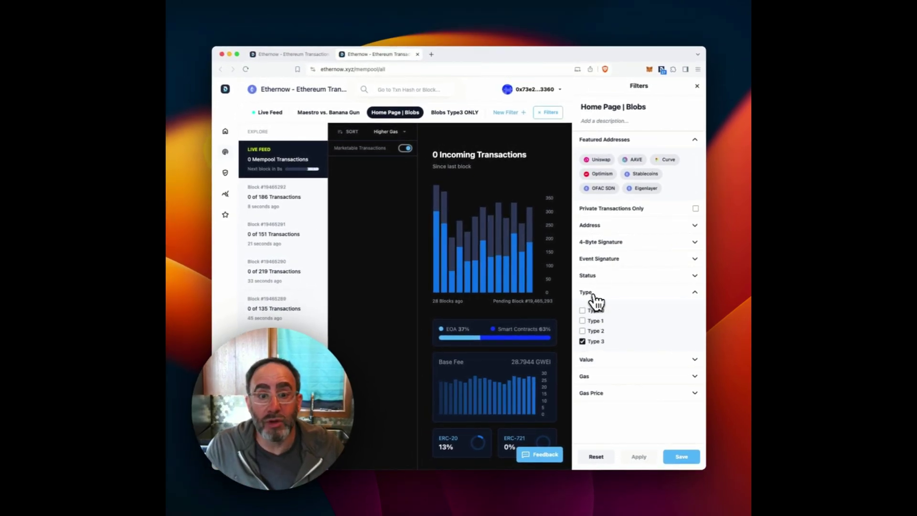
{"action": "left_click", "coordinate": [592, 339]}
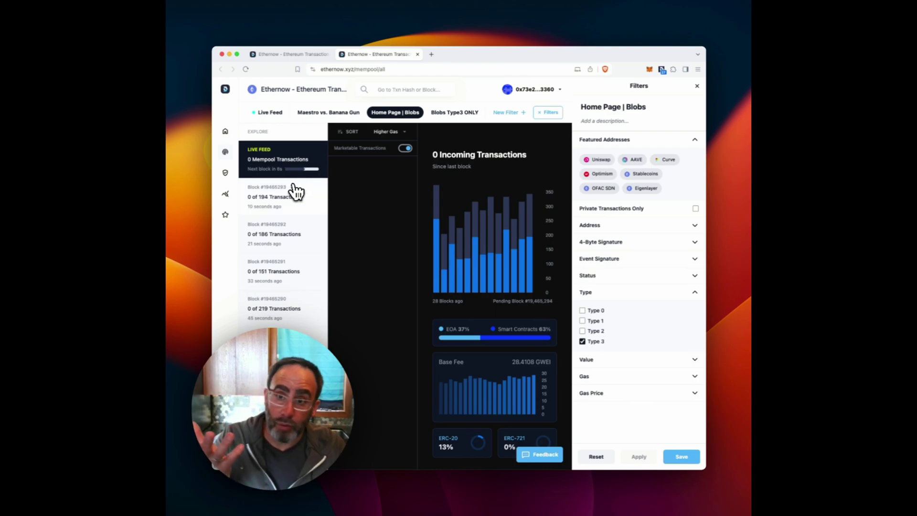
{"action": "scroll", "coordinate": [289, 229], "scroll_direction": "down", "scroll_amount": 2}
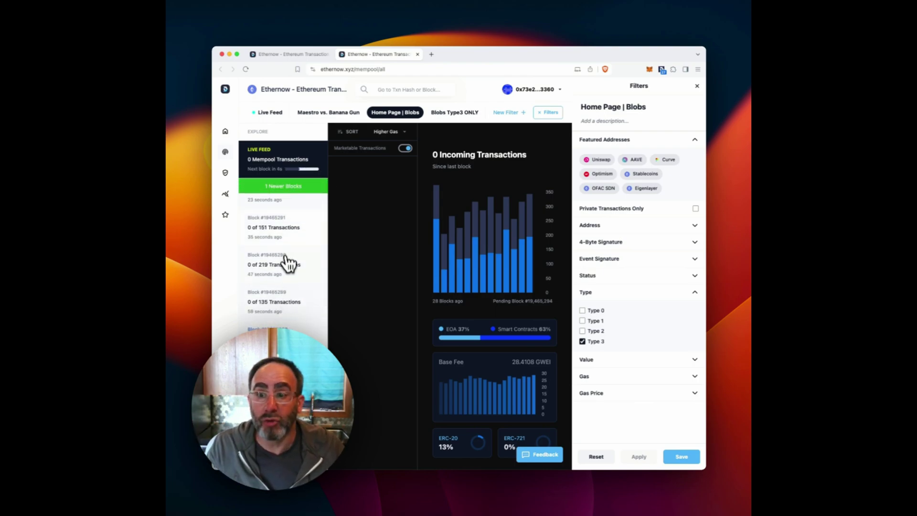
- Open block 19465281 and its Optimism Batch Inbox blob transaction
{"action": "left_click", "coordinate": [267, 334]}
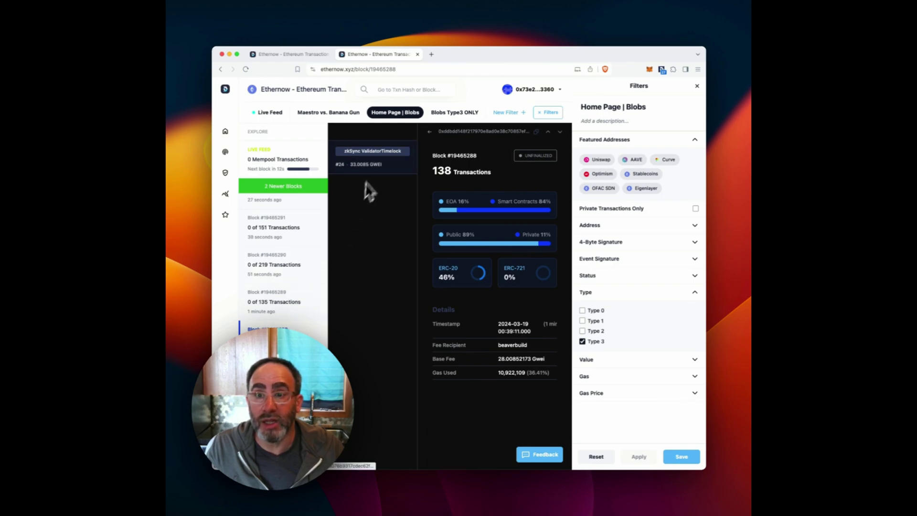
{"action": "scroll", "coordinate": [287, 290], "scroll_direction": "down", "scroll_amount": 10}
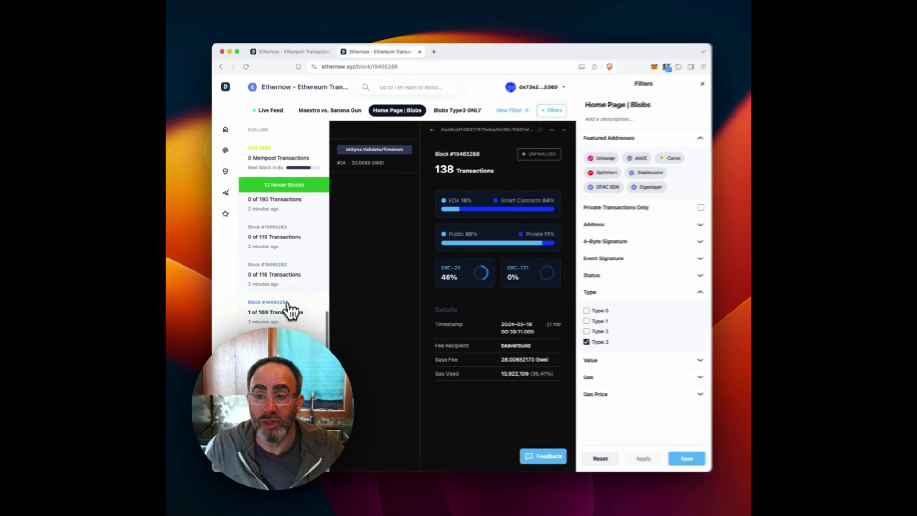
{"action": "left_click", "coordinate": [290, 310]}
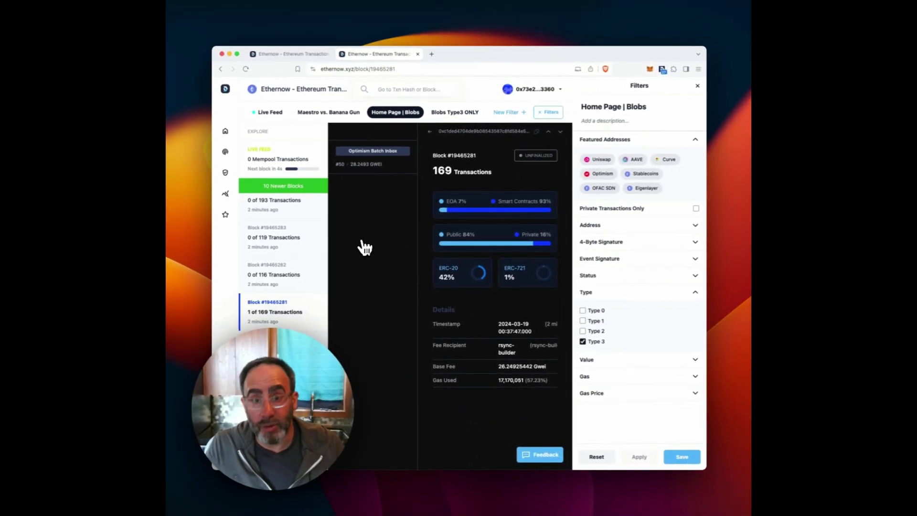
{"action": "left_click", "coordinate": [372, 162]}
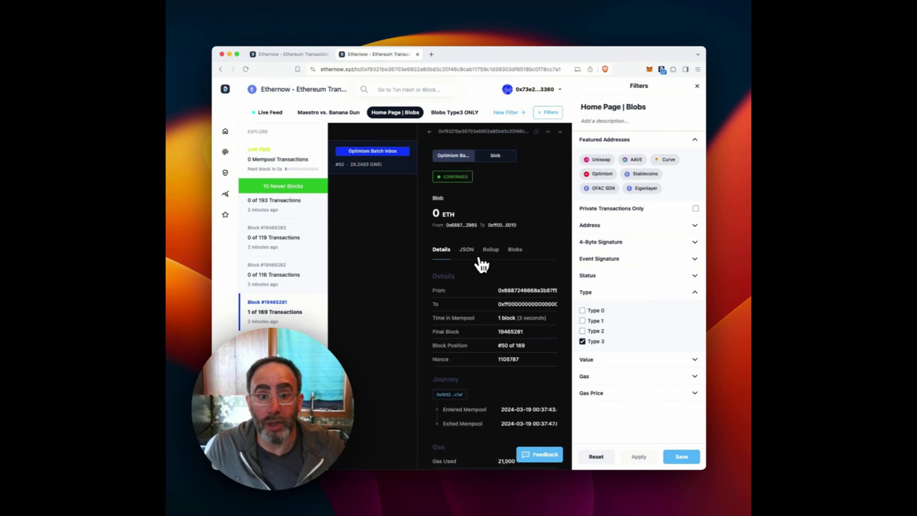
- Close the filter panel and view the Blobs tab: 6 blobs, 768 KiB, 99.9% used
{"action": "left_click", "coordinate": [549, 114]}
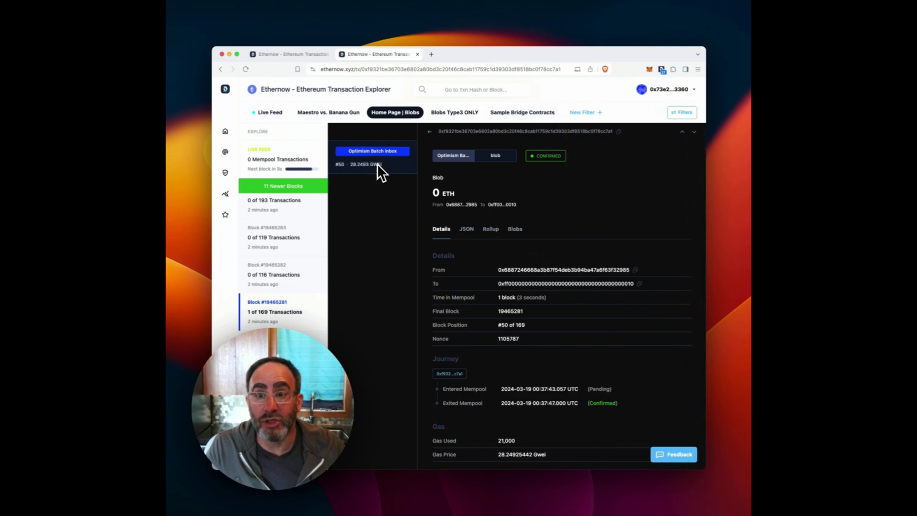
{"action": "left_click", "coordinate": [515, 230]}
{"action": "scroll", "coordinate": [549, 305], "scroll_direction": "down", "scroll_amount": 1}
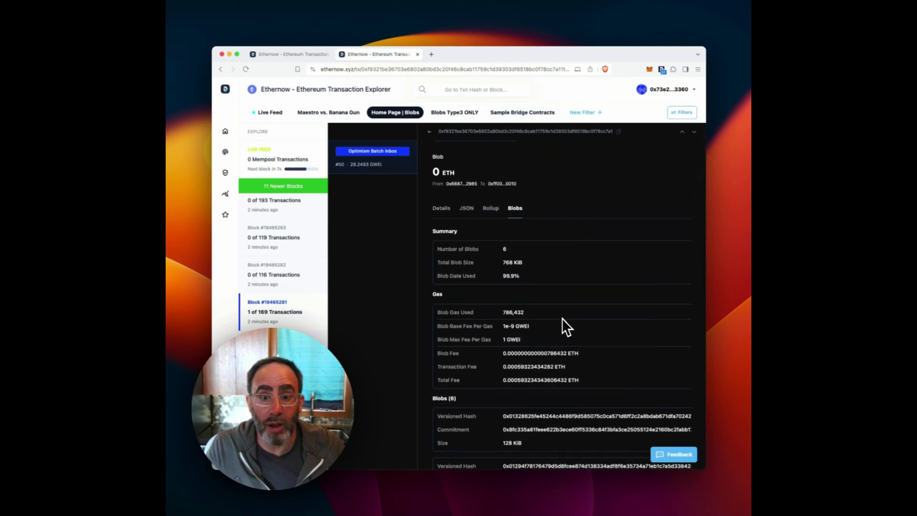
{"action": "scroll", "coordinate": [562, 318], "scroll_direction": "up", "scroll_amount": 1}
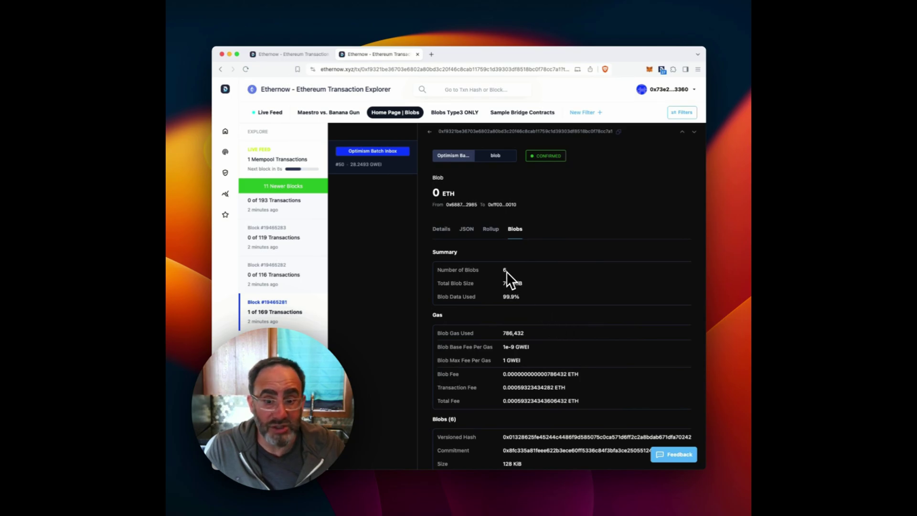
{"action": "scroll", "coordinate": [522, 292], "scroll_direction": "down", "scroll_amount": 10}
{"action": "scroll", "coordinate": [523, 294], "scroll_direction": "up", "scroll_amount": 10}
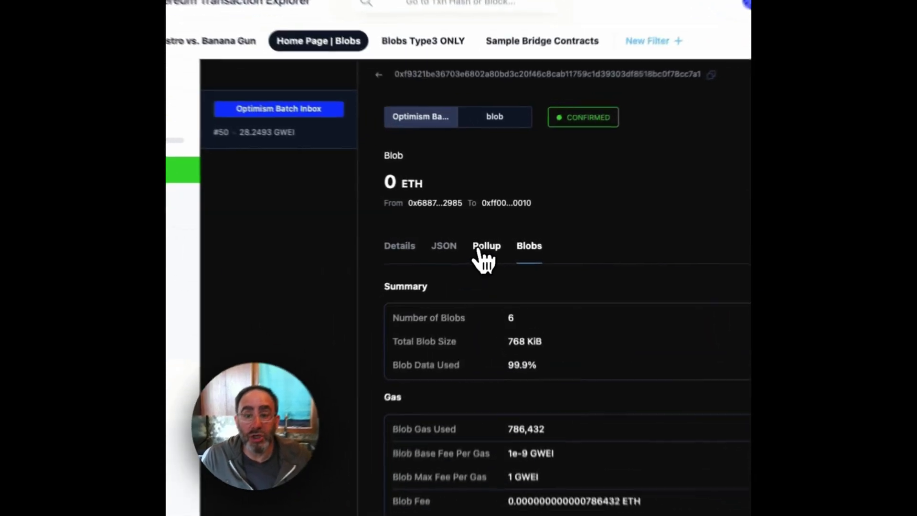
- Open the Rollup tab and page forward until rollup pages 10–19 appear
{"action": "left_click", "coordinate": [490, 230]}
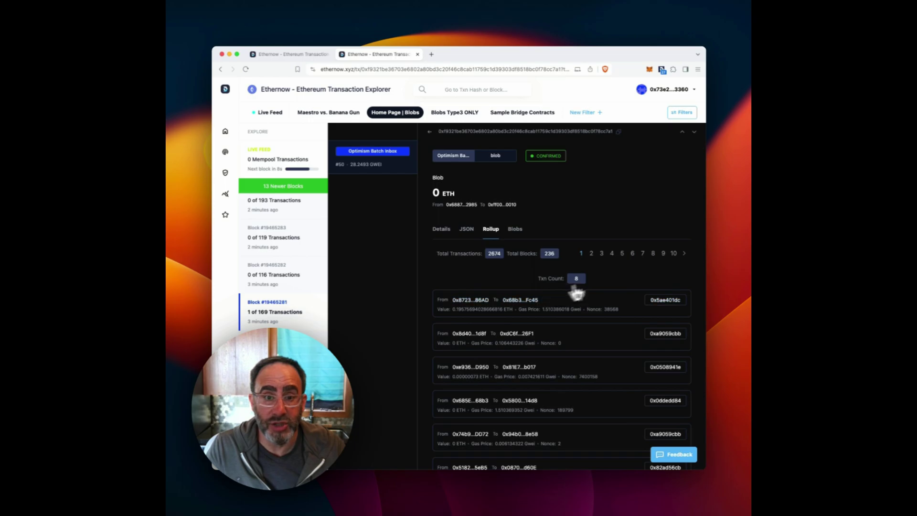
{"action": "left_click", "coordinate": [684, 254]}
{"action": "left_click", "coordinate": [684, 253]}
{"action": "left_click", "coordinate": [684, 253]}
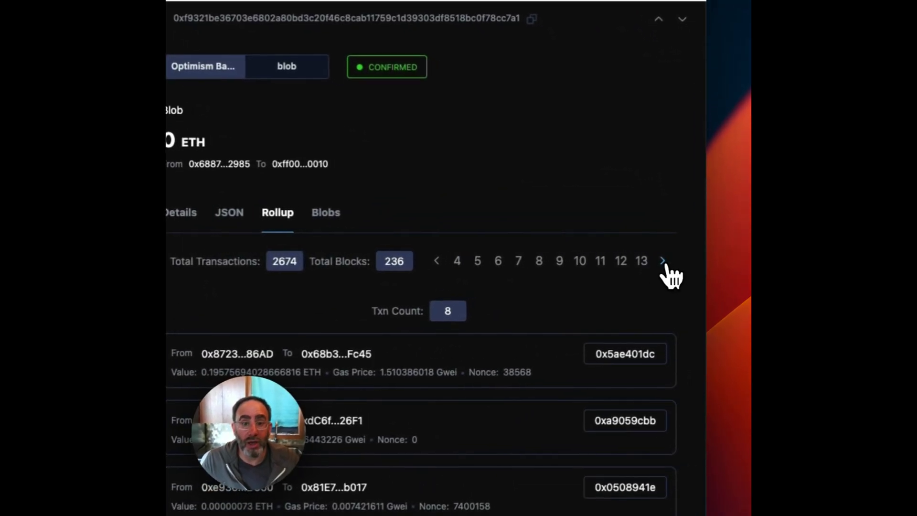
{"action": "left_click", "coordinate": [666, 265]}
{"action": "left_click", "coordinate": [666, 265]}
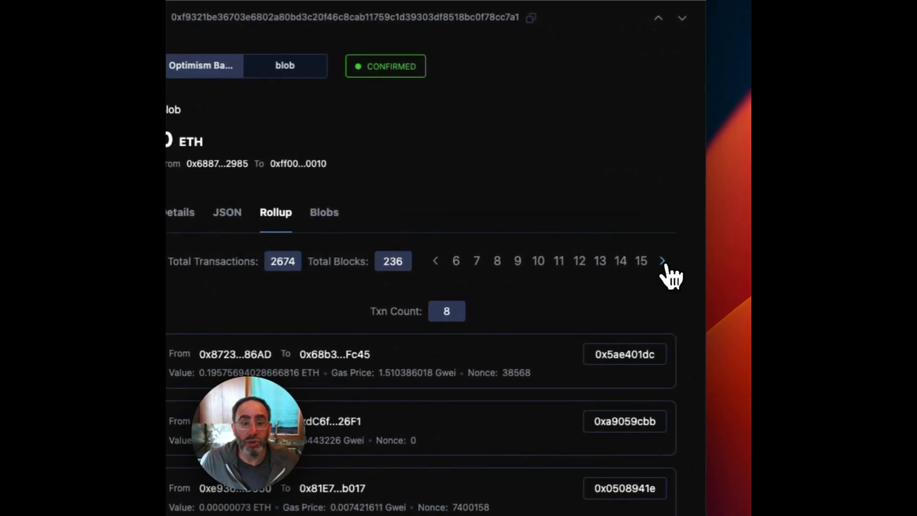
{"action": "left_click", "coordinate": [666, 265]}
{"action": "left_click", "coordinate": [666, 264]}
{"action": "left_click", "coordinate": [666, 265]}
{"action": "left_click", "coordinate": [666, 265]}
{"action": "scroll", "coordinate": [409, 210], "scroll_direction": "down", "scroll_amount": 2}
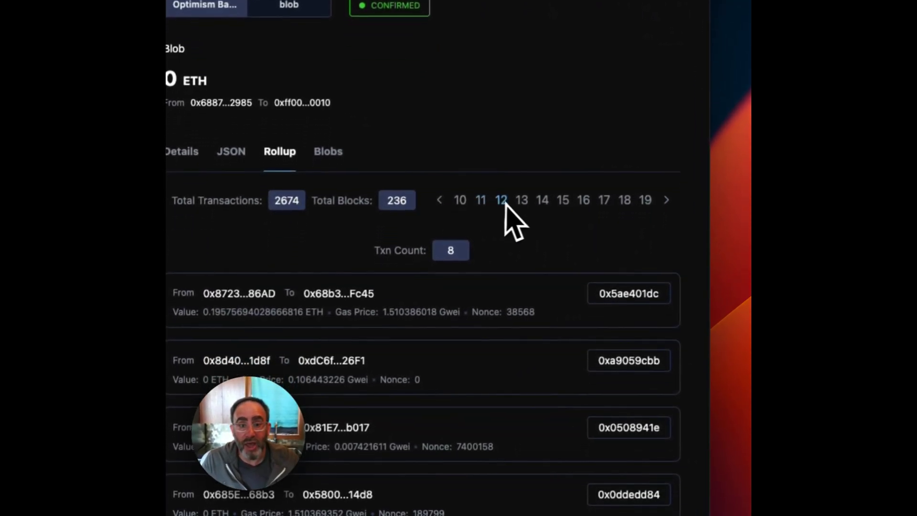
- Show page 13 of the rollup transactions, listing its 13 transactions
{"action": "left_click", "coordinate": [521, 209]}
{"action": "scroll", "coordinate": [496, 337], "scroll_direction": "down", "scroll_amount": 2}
{"action": "scroll", "coordinate": [495, 344], "scroll_direction": "down", "scroll_amount": 5}
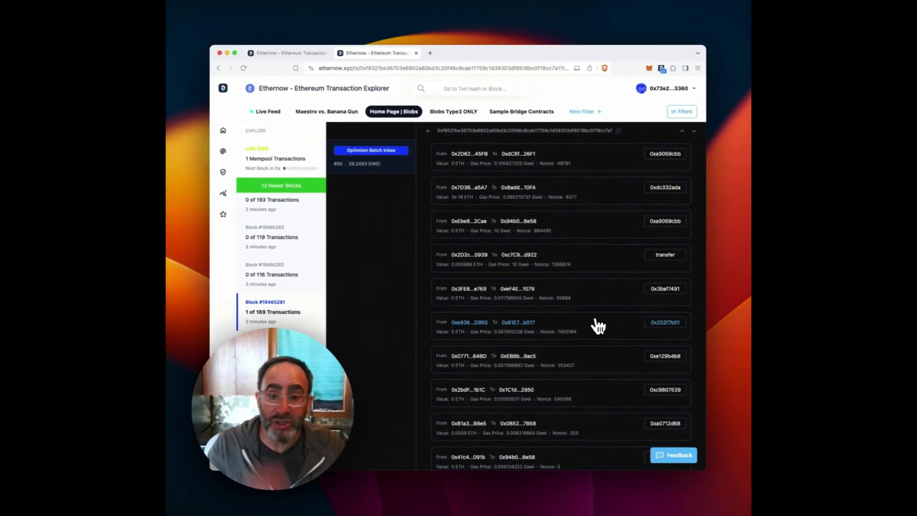
{"action": "scroll", "coordinate": [597, 325], "scroll_direction": "up", "scroll_amount": 5}
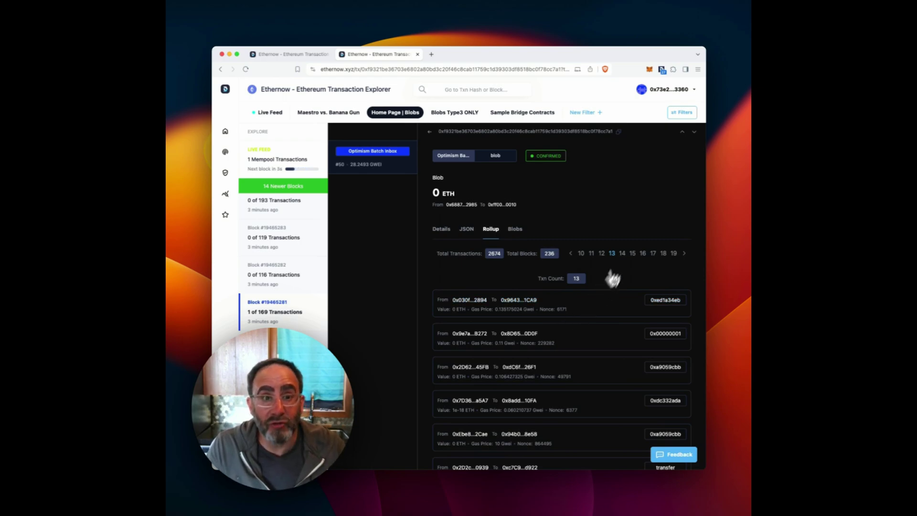
- Review the Home Page | Blobs filter's Address and Status sections, then open My Filters
{"action": "left_click", "coordinate": [682, 112]}
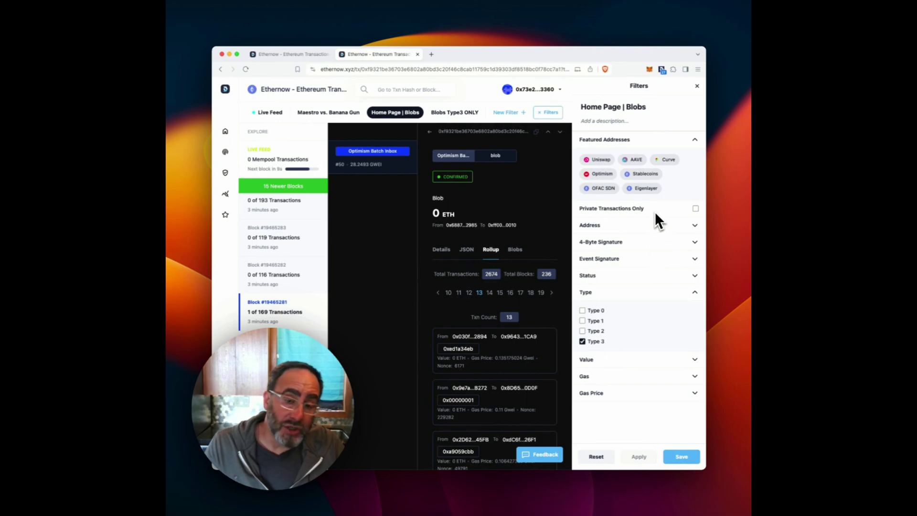
{"action": "left_click", "coordinate": [623, 226]}
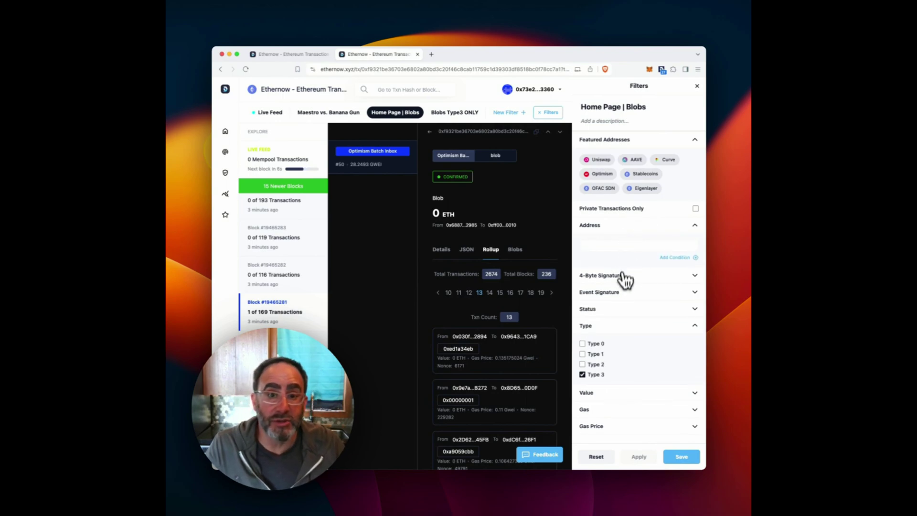
{"action": "left_click", "coordinate": [616, 310]}
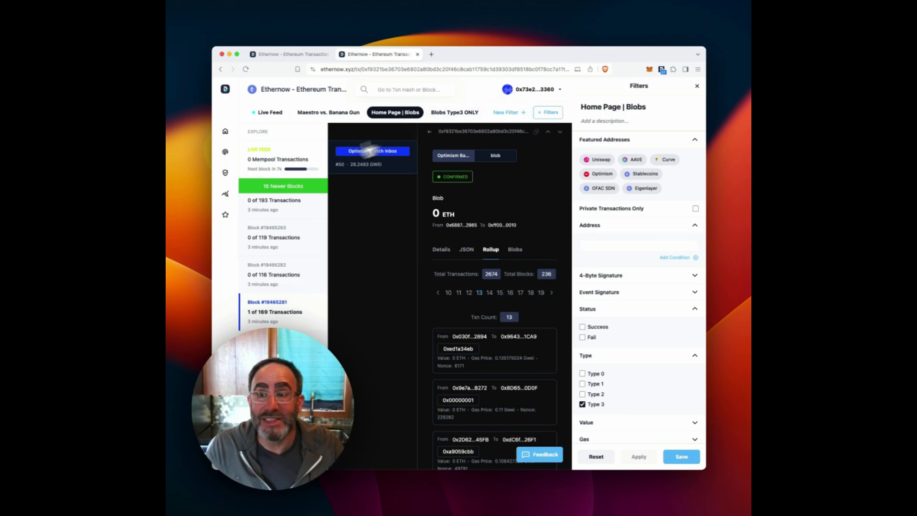
{"action": "mouse_move", "coordinate": [240, 214]}
{"action": "left_click", "coordinate": [243, 231]}
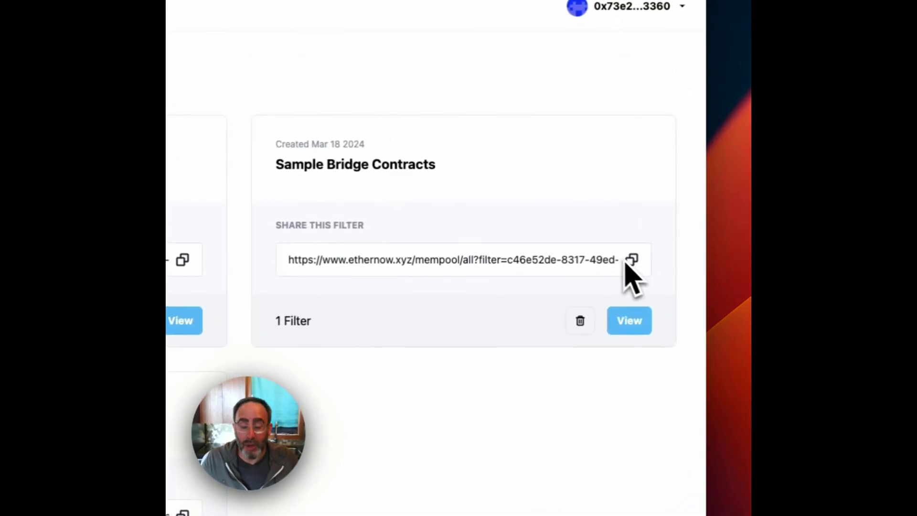
- Paste the Sample Bridge Contracts share link into the new tab and load it
{"action": "type", "text": "https://www.ethernow.xyz/mempool/all?filter=c46e52de-8317-49ed-9382-be7799de80c7"}
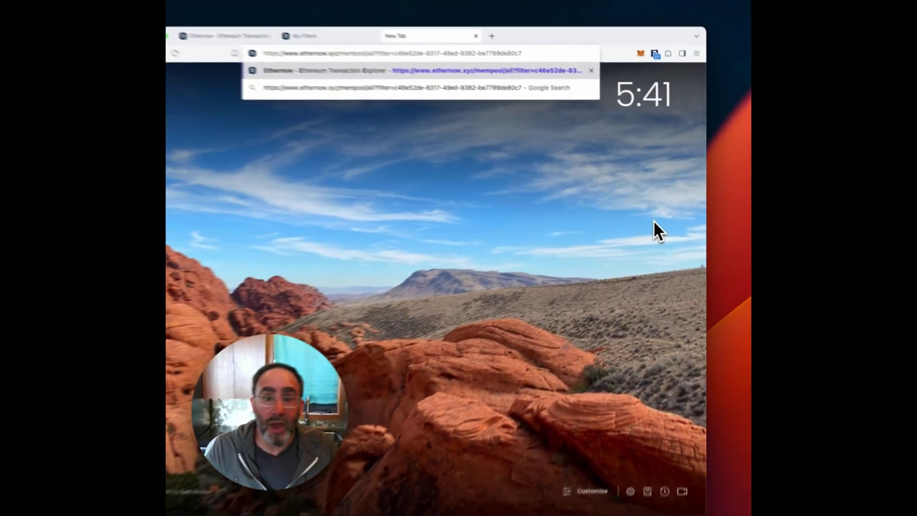
{"action": "key", "text": "Return"}
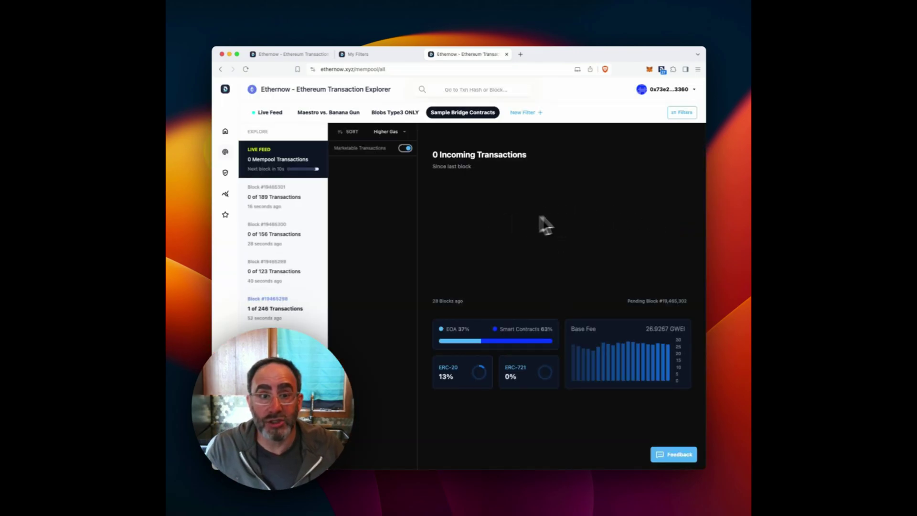
- Open the Sample Bridge Contracts filter settings, briefly view a recent block, then return to the feed
{"action": "left_click", "coordinate": [682, 113]}
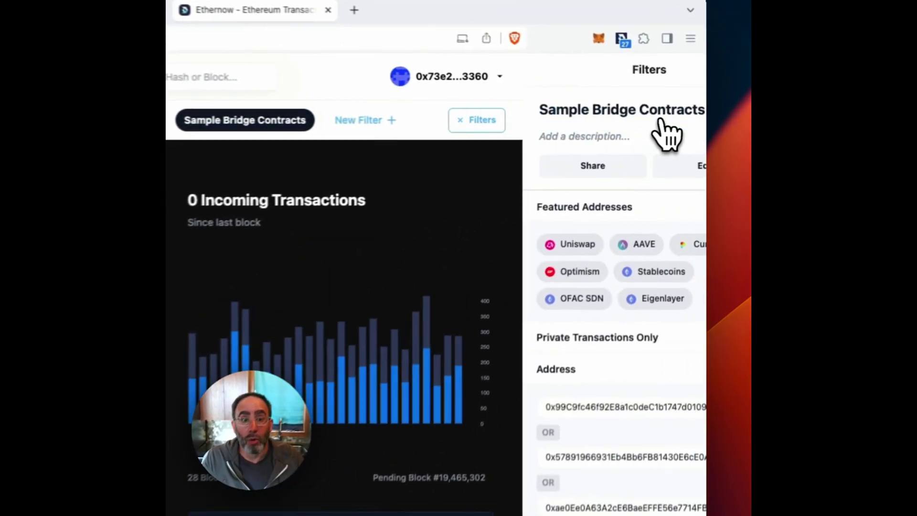
{"action": "scroll", "coordinate": [563, 329], "scroll_direction": "down", "scroll_amount": 6}
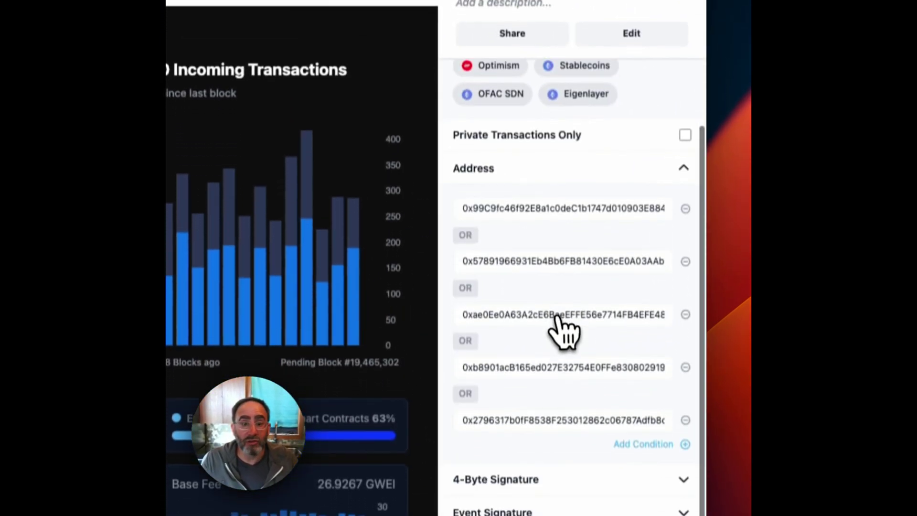
{"action": "scroll", "coordinate": [559, 313], "scroll_direction": "up", "scroll_amount": 3}
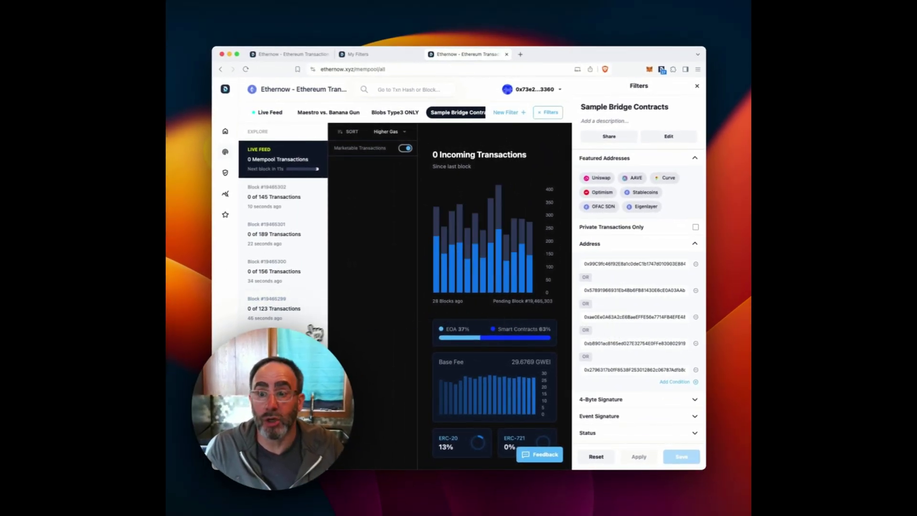
{"action": "left_click", "coordinate": [297, 330]}
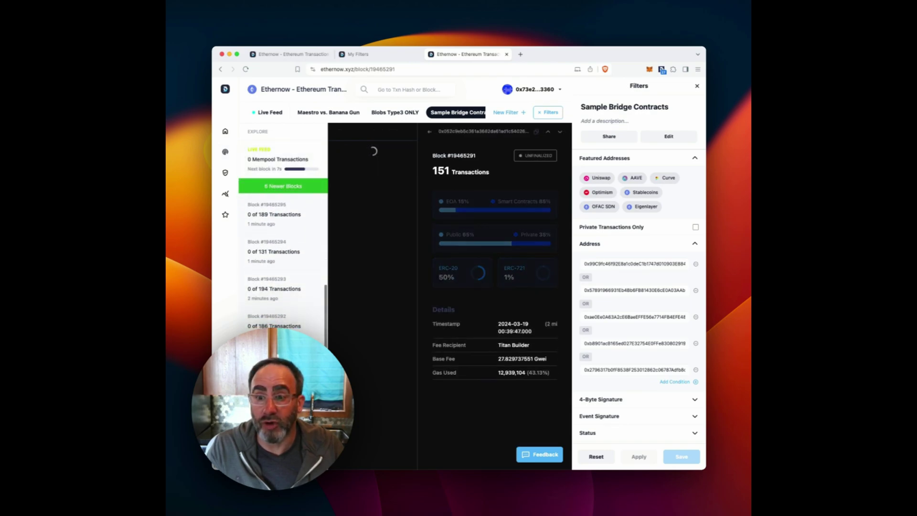
{"action": "left_click", "coordinate": [272, 167]}
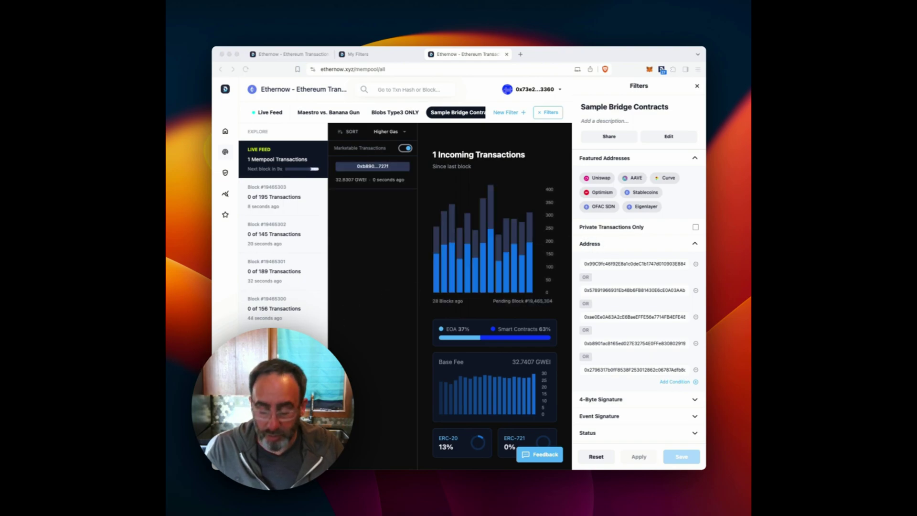
- Add a sixth address condition with the pasted contract address, apply it and save
{"action": "left_click", "coordinate": [673, 381]}
{"action": "left_click", "coordinate": [629, 396]}
{"action": "key", "text": "super+v"}
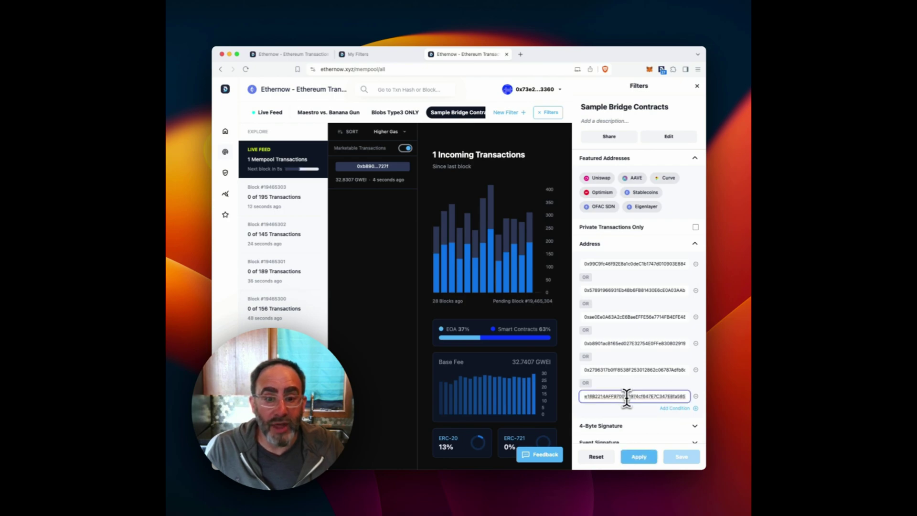
{"action": "left_click", "coordinate": [645, 459]}
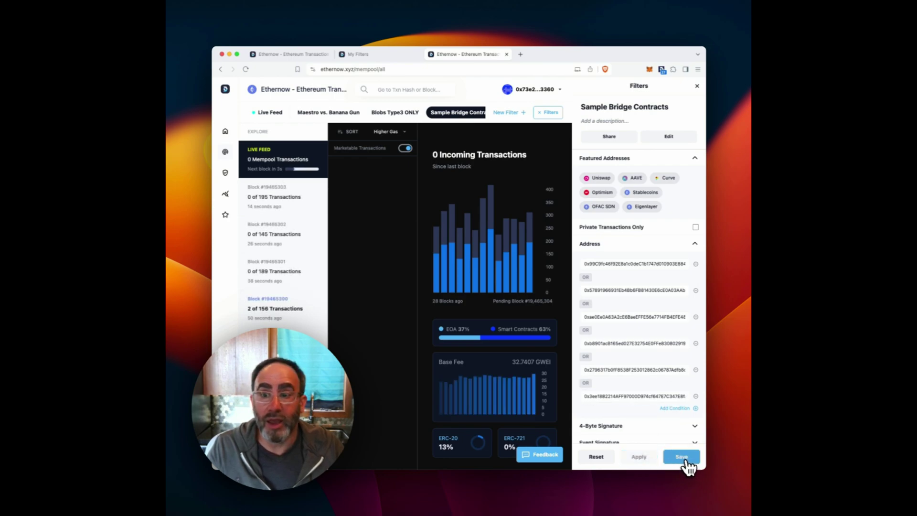
{"action": "left_click", "coordinate": [682, 459]}
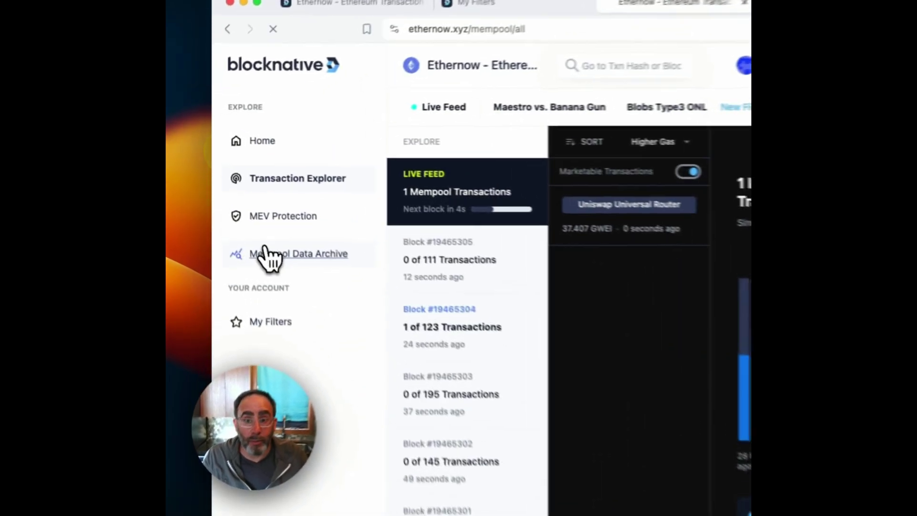
- Read through the Mempool Data Archive page, then return to the home dashboard
{"action": "left_click", "coordinate": [236, 191]}
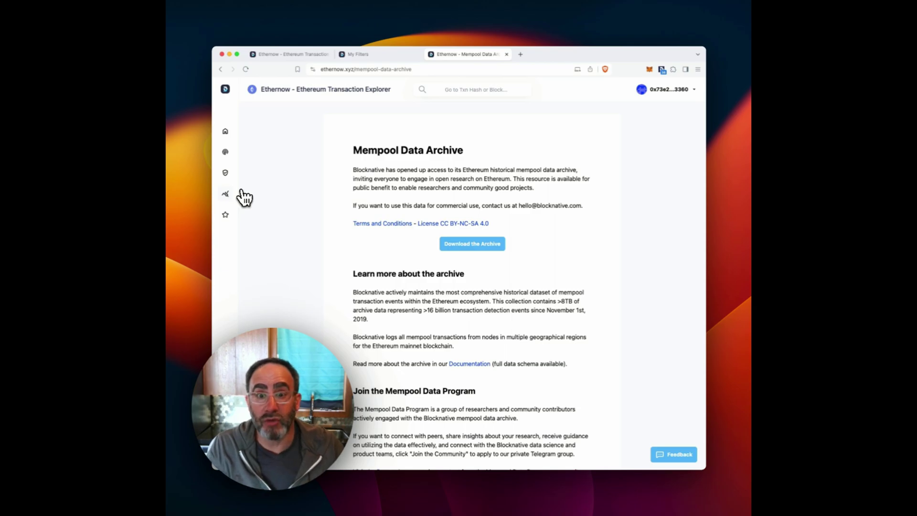
{"action": "scroll", "coordinate": [437, 291], "scroll_direction": "down", "scroll_amount": 3}
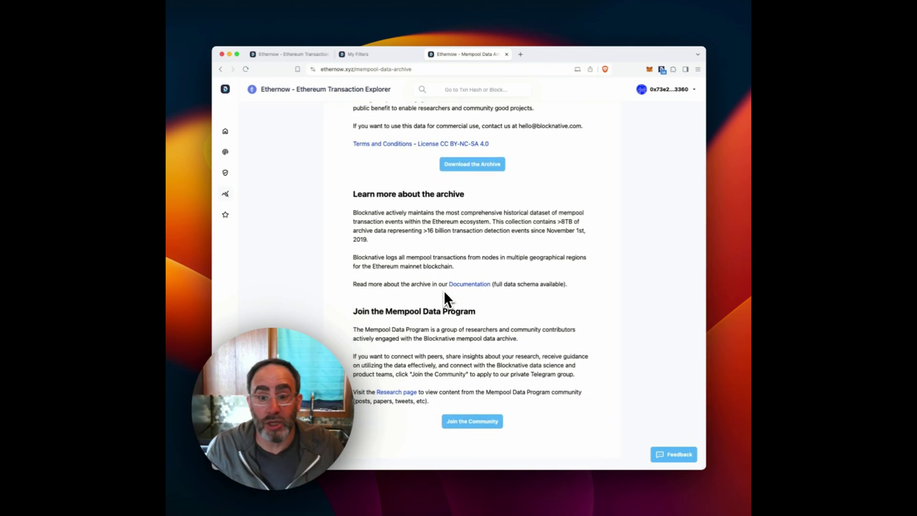
{"action": "scroll", "coordinate": [444, 292], "scroll_direction": "up", "scroll_amount": 3}
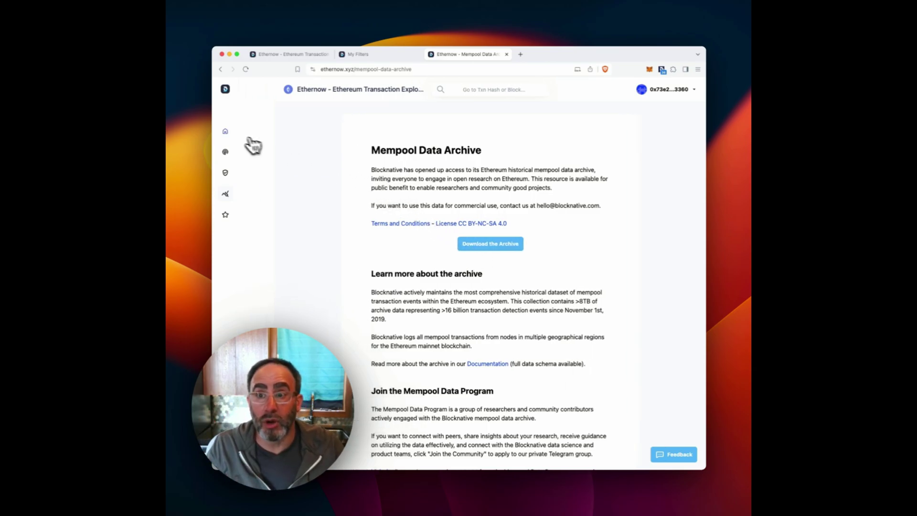
{"action": "left_click", "coordinate": [227, 133]}
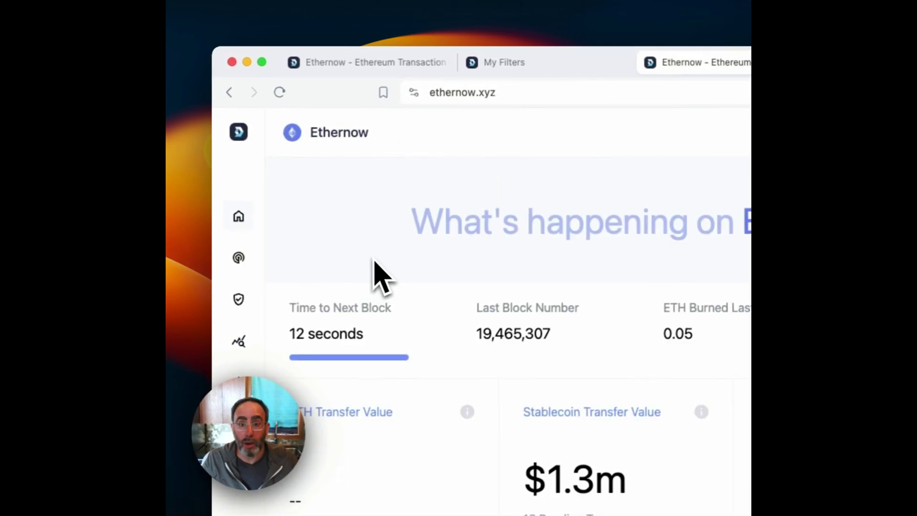